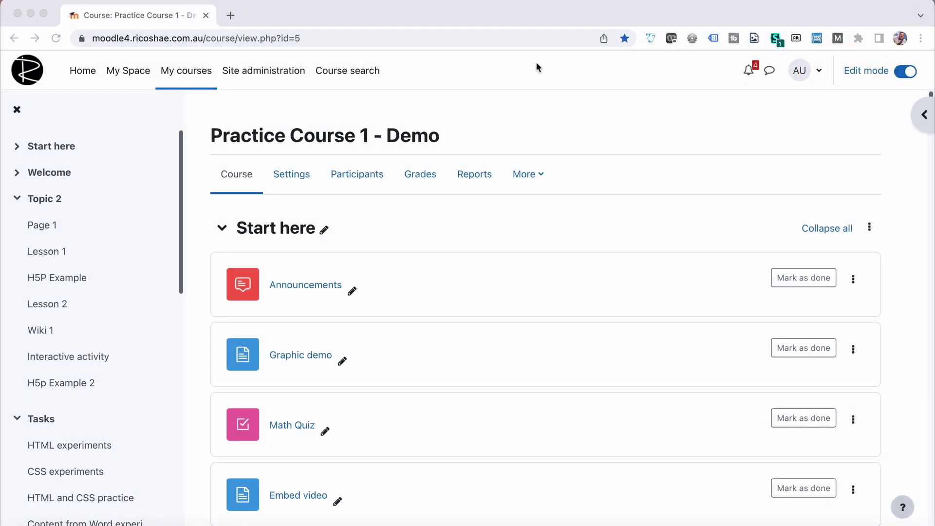
- Reload the student's My courses, then review Practice Course 1 - Demo's enrolled participants list
{"action": "key", "text": "super+Tab"}
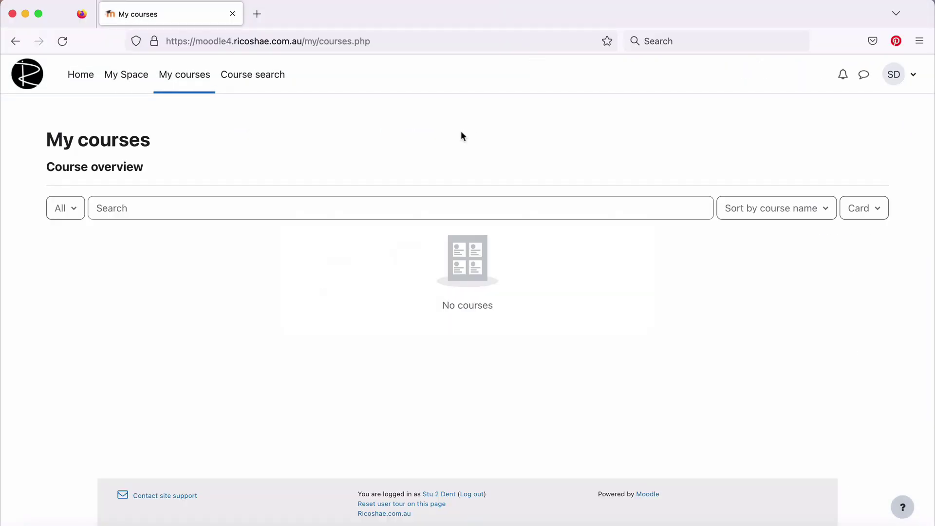
{"action": "left_click", "coordinate": [188, 74]}
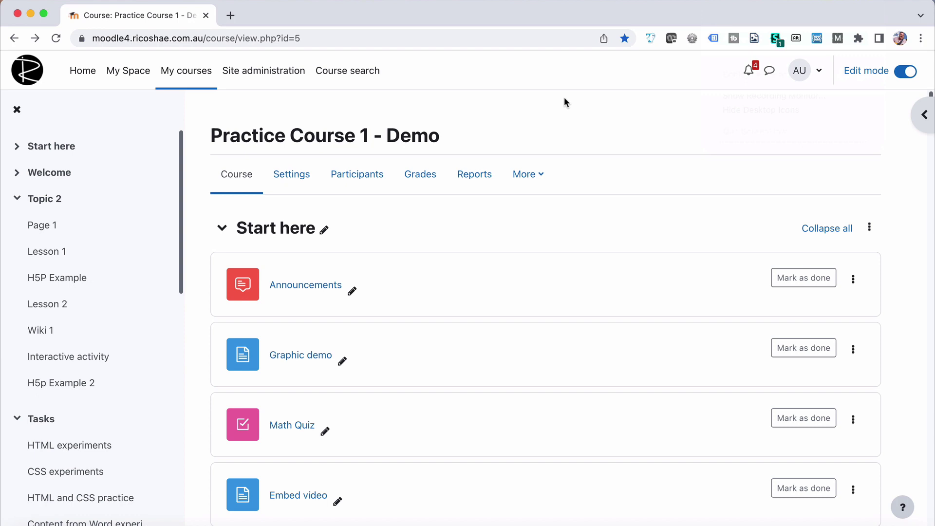
{"action": "left_click", "coordinate": [358, 174]}
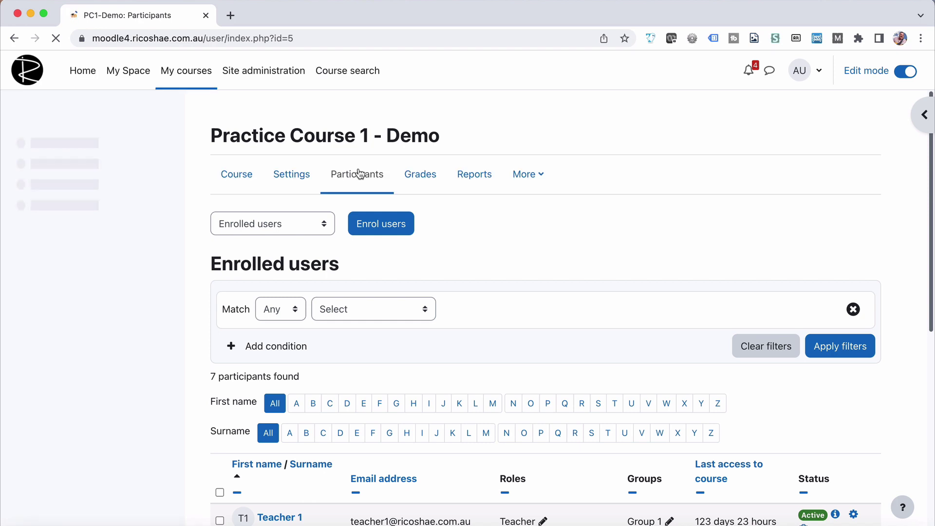
{"action": "scroll", "coordinate": [358, 174], "scroll_direction": "down", "scroll_amount": 3}
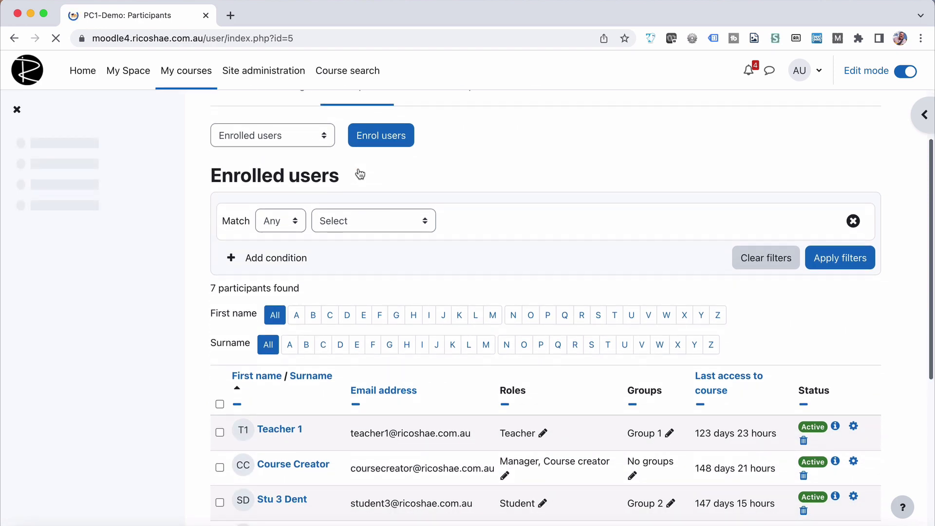
{"action": "scroll", "coordinate": [360, 174], "scroll_direction": "down", "scroll_amount": 1}
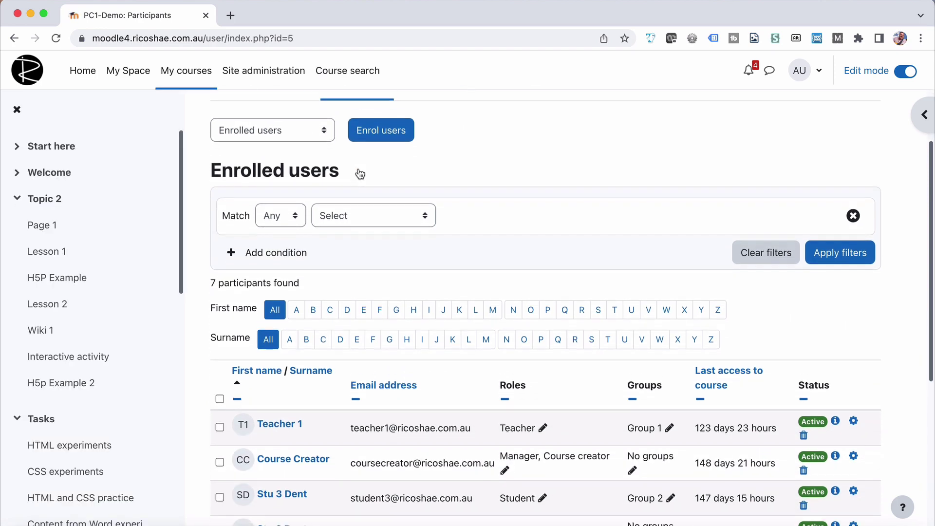
{"action": "scroll", "coordinate": [360, 174], "scroll_direction": "down", "scroll_amount": 5}
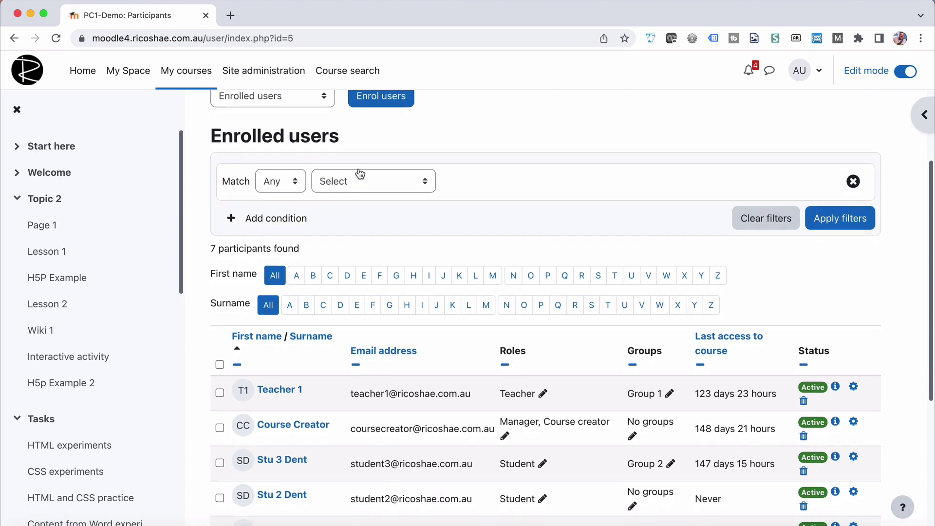
{"action": "scroll", "coordinate": [360, 173], "scroll_direction": "down", "scroll_amount": 4}
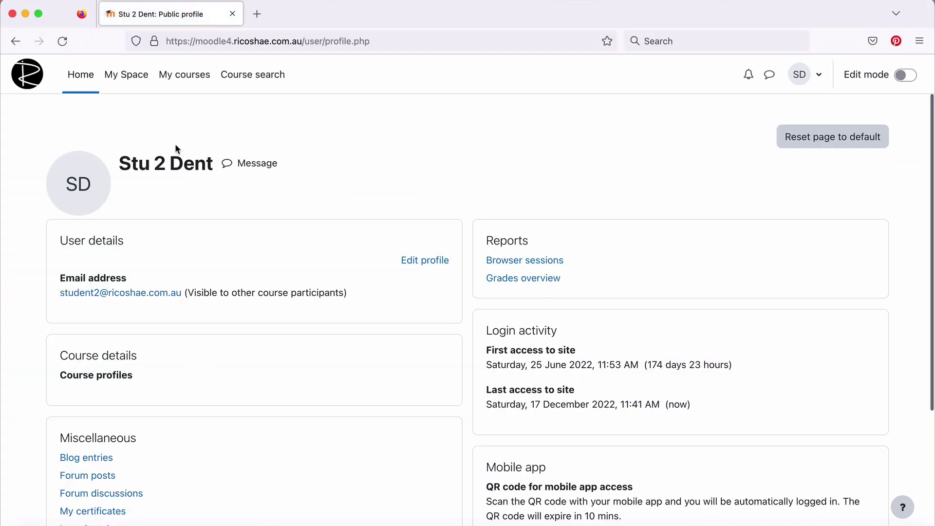
- Leave the student's profile and scroll back to the top of the participants list (7 found)
{"action": "left_click_drag", "start_coordinate": [121, 162], "coordinate": [215, 163]}
{"action": "left_click", "coordinate": [376, 139]}
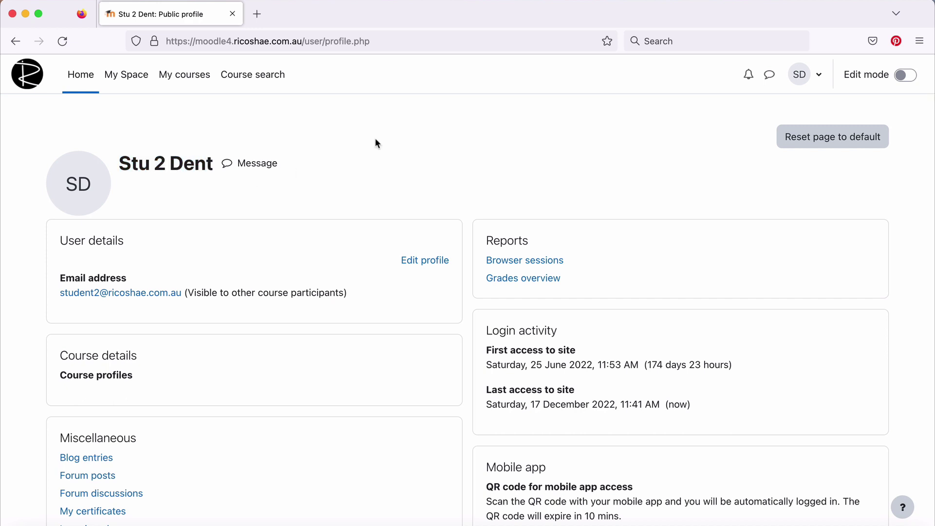
{"action": "scroll", "coordinate": [376, 141], "scroll_direction": "down", "scroll_amount": 3}
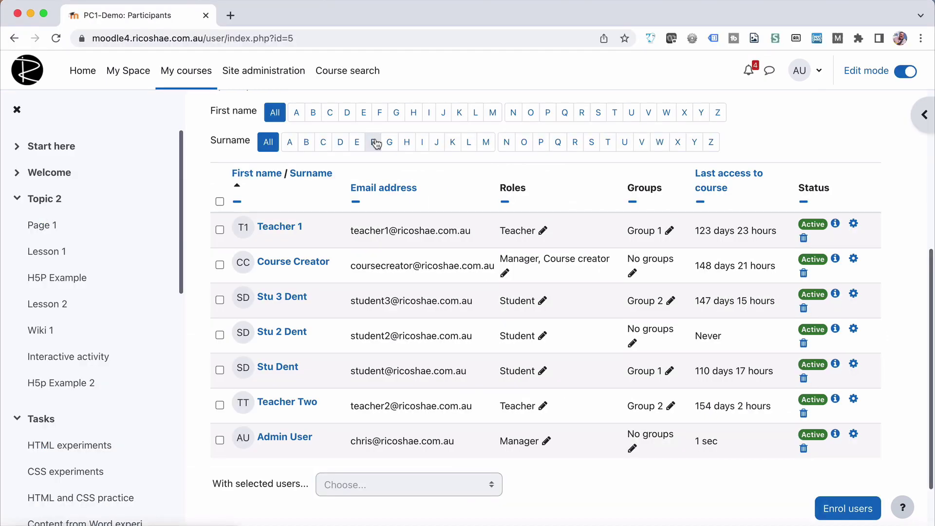
{"action": "scroll", "coordinate": [341, 161], "scroll_direction": "up", "scroll_amount": 6}
- In Practice Course 1 - Demo's settings, switch Course visibility from Hide to Show
{"action": "left_click", "coordinate": [292, 175]}
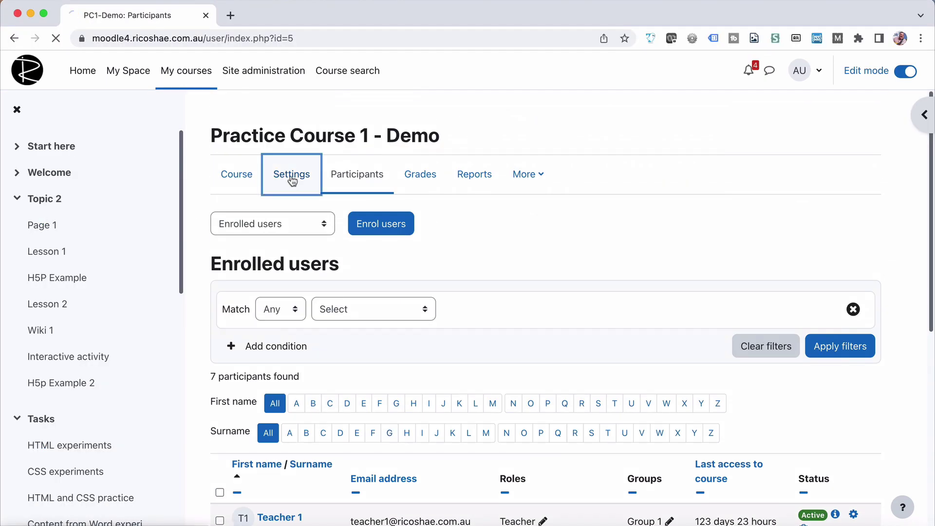
{"action": "scroll", "coordinate": [291, 180], "scroll_direction": "down", "scroll_amount": 4}
{"action": "scroll", "coordinate": [292, 181], "scroll_direction": "down", "scroll_amount": 1}
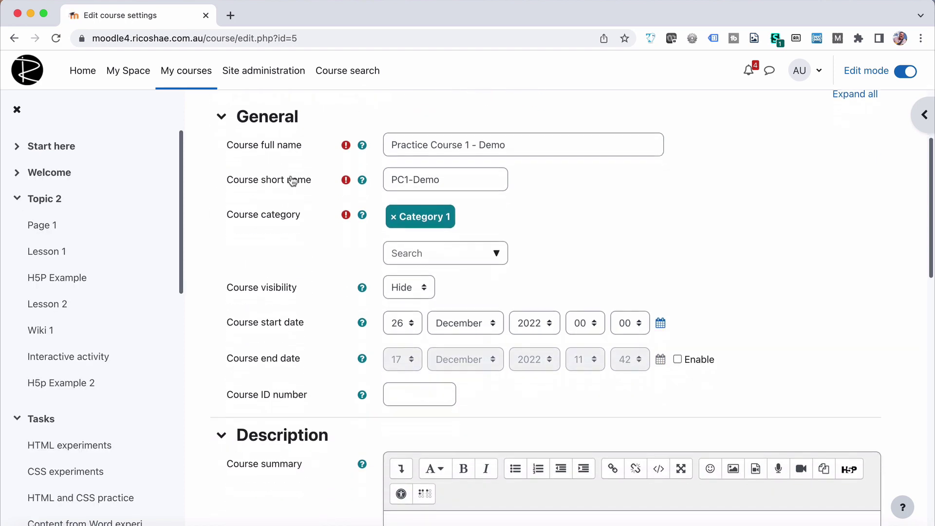
{"action": "scroll", "coordinate": [292, 181], "scroll_direction": "up", "scroll_amount": 5}
{"action": "scroll", "coordinate": [293, 181], "scroll_direction": "down", "scroll_amount": 4}
{"action": "scroll", "coordinate": [292, 181], "scroll_direction": "down", "scroll_amount": 1}
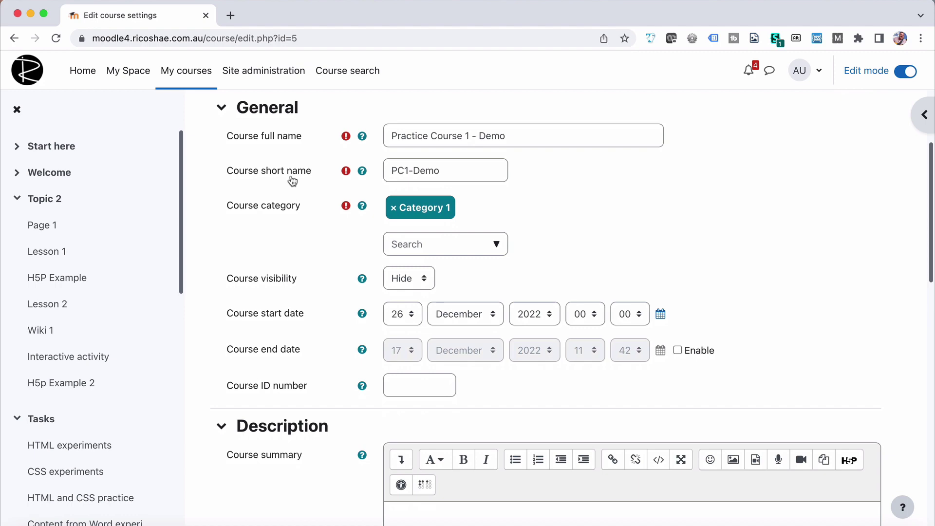
{"action": "scroll", "coordinate": [292, 181], "scroll_direction": "up", "scroll_amount": 4}
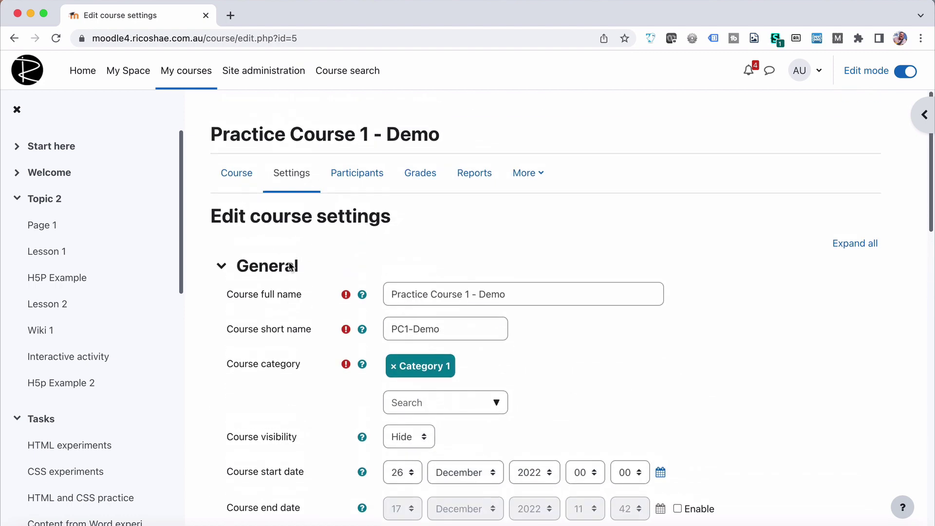
{"action": "scroll", "coordinate": [290, 265], "scroll_direction": "down", "scroll_amount": 4}
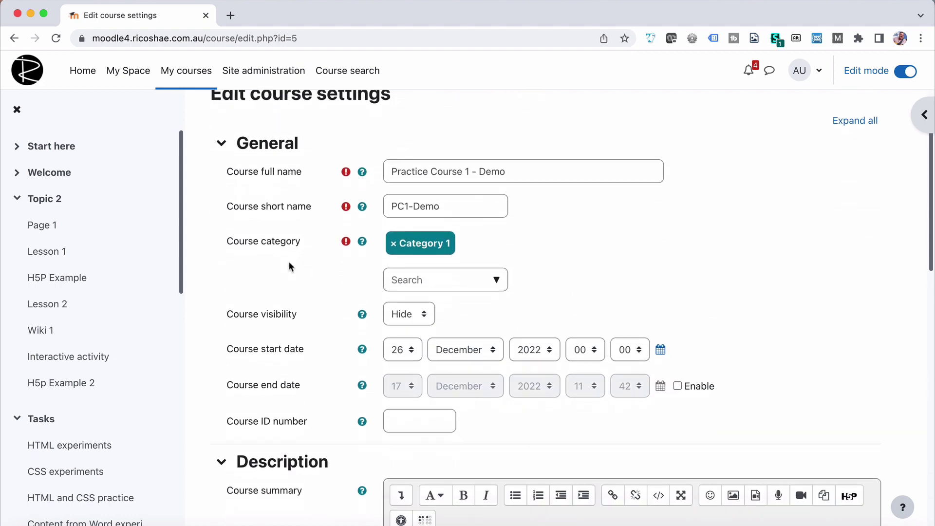
{"action": "left_click", "coordinate": [411, 311]}
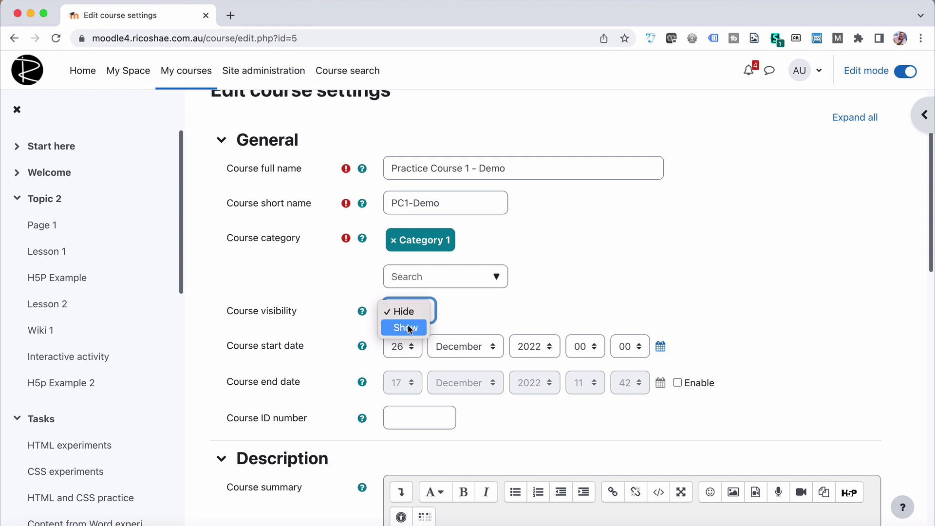
{"action": "left_click", "coordinate": [409, 328]}
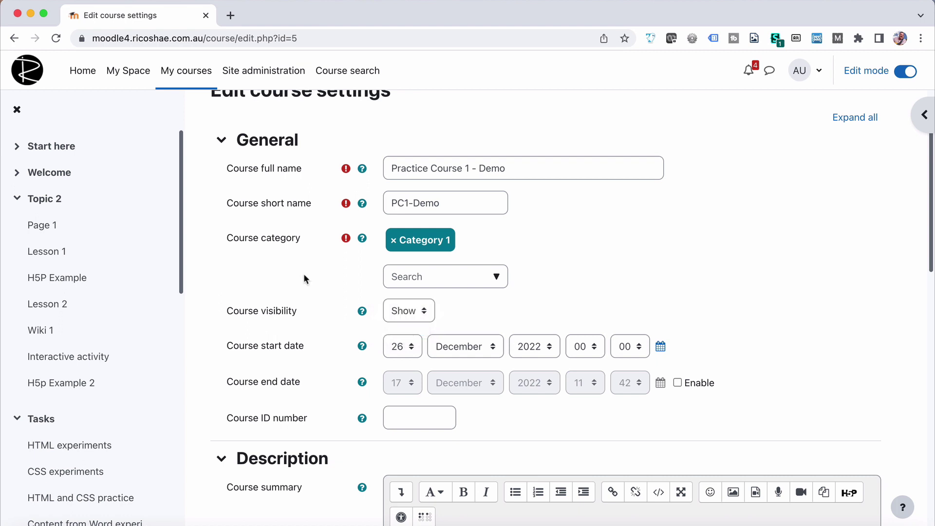
{"action": "scroll", "coordinate": [303, 273], "scroll_direction": "down", "scroll_amount": 20}
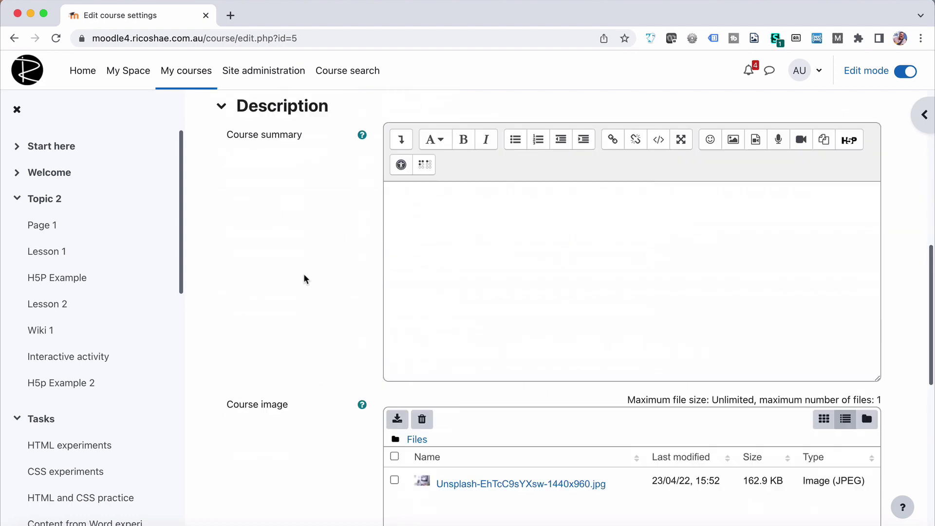
- Save the settings, then open Practice Course 1 - Demo from the student's My courses and return
{"action": "left_click", "coordinate": [428, 393]}
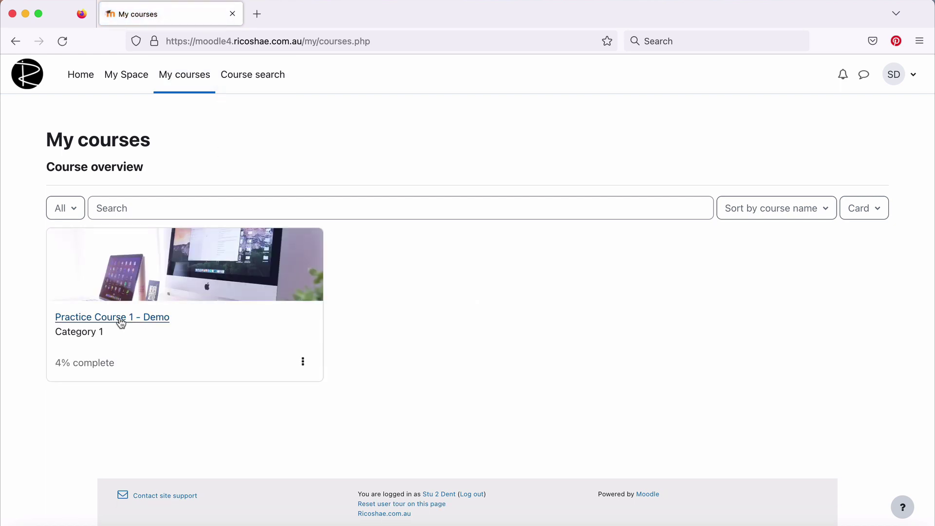
{"action": "left_click", "coordinate": [121, 321]}
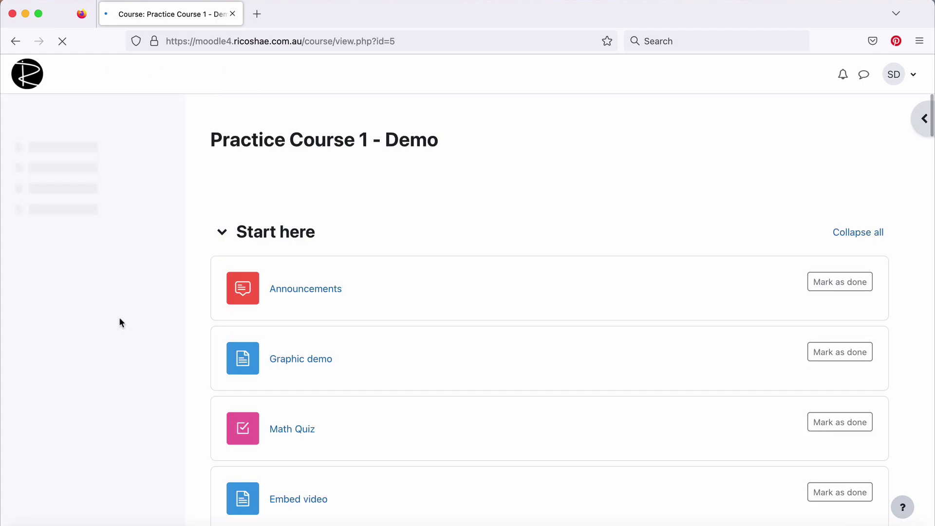
{"action": "left_click", "coordinate": [16, 43]}
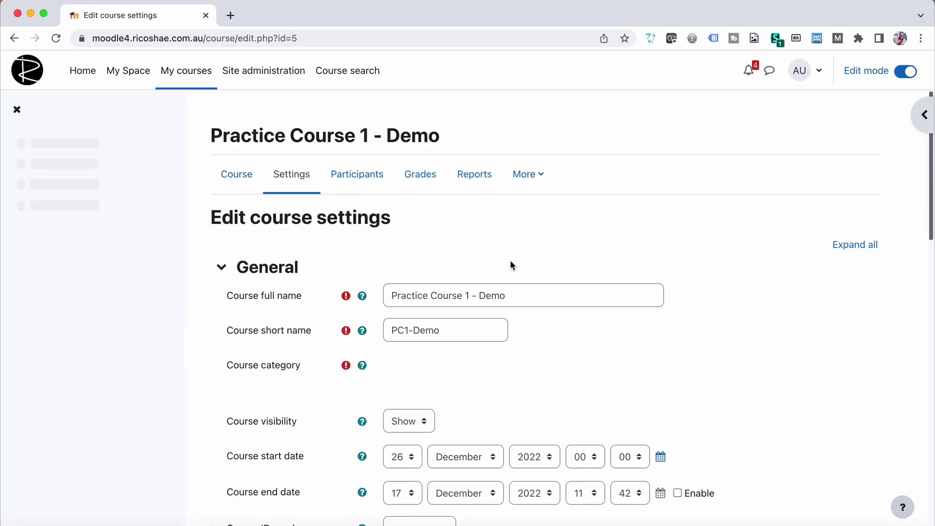
{"action": "scroll", "coordinate": [512, 265], "scroll_direction": "down", "scroll_amount": 3}
{"action": "scroll", "coordinate": [512, 265], "scroll_direction": "down", "scroll_amount": 3}
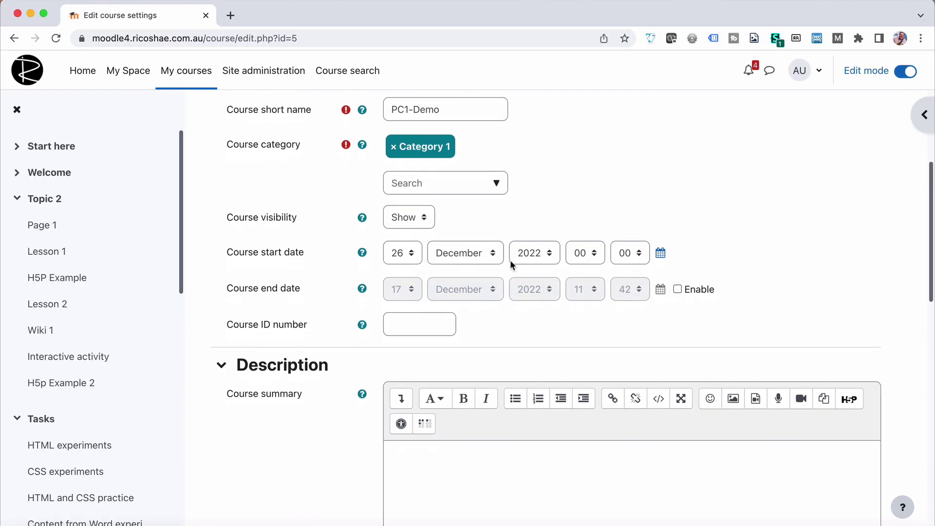
{"action": "left_click", "coordinate": [363, 253]}
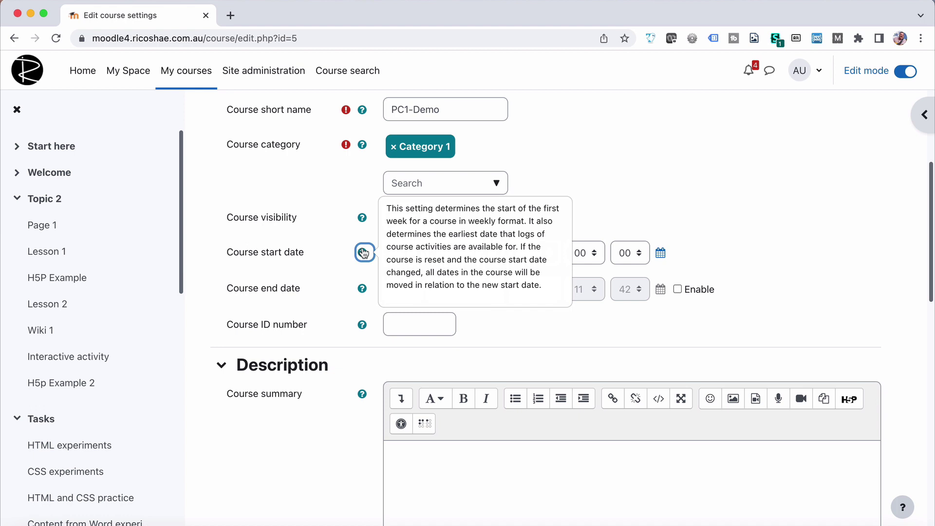
{"action": "left_click", "coordinate": [398, 236]}
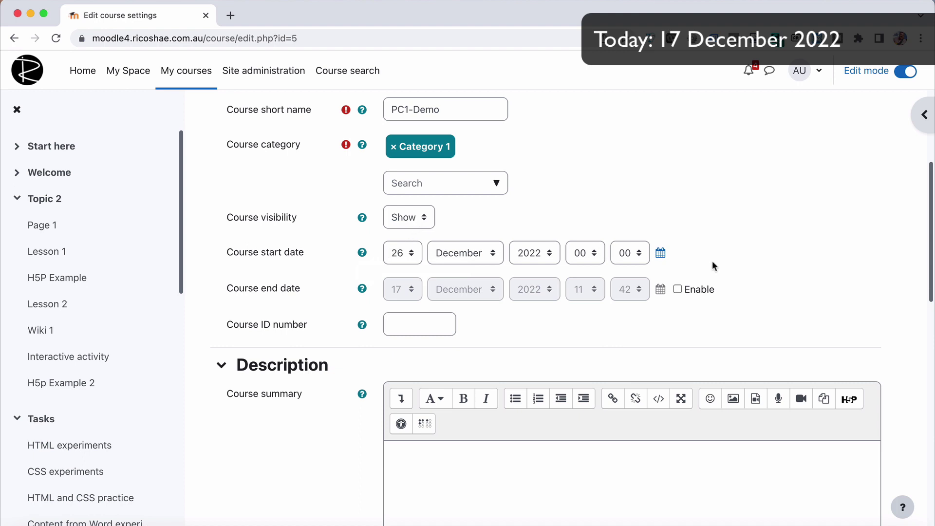
- Enable the course end date (10 December 2022, 11:42) and set the start day to 1
{"action": "left_click", "coordinate": [678, 290]}
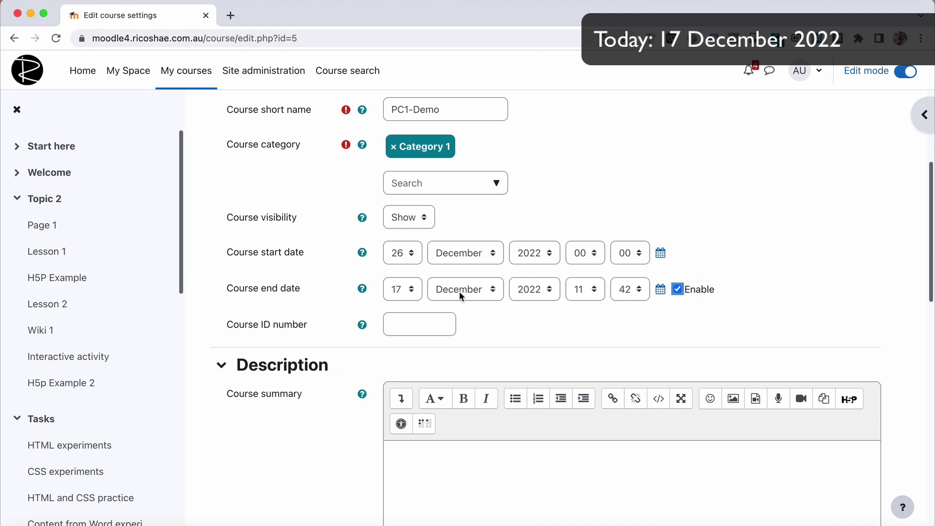
{"action": "left_click", "coordinate": [402, 289]}
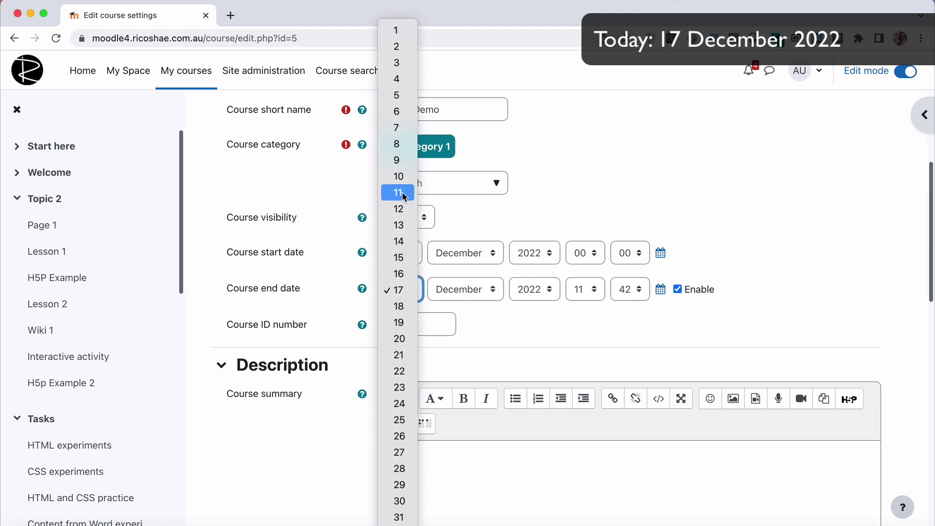
{"action": "left_click", "coordinate": [495, 214]}
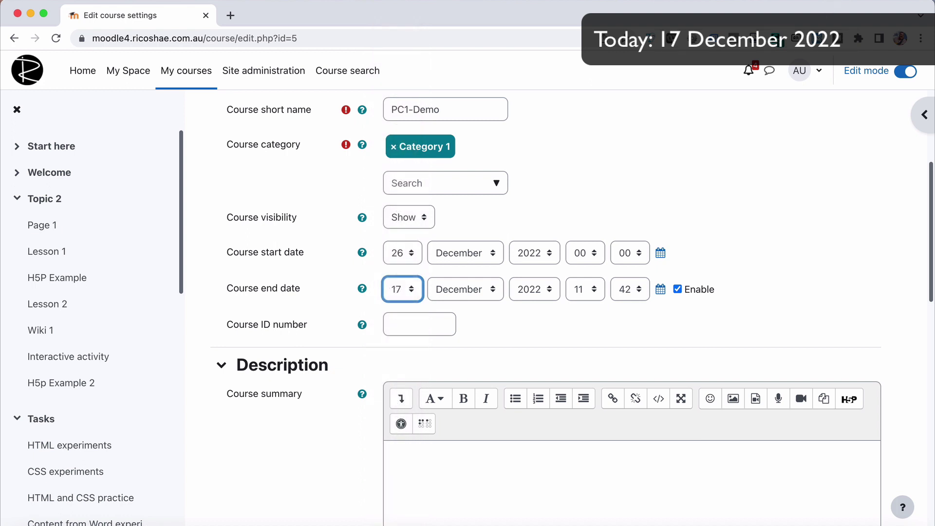
{"action": "left_click", "coordinate": [404, 291]}
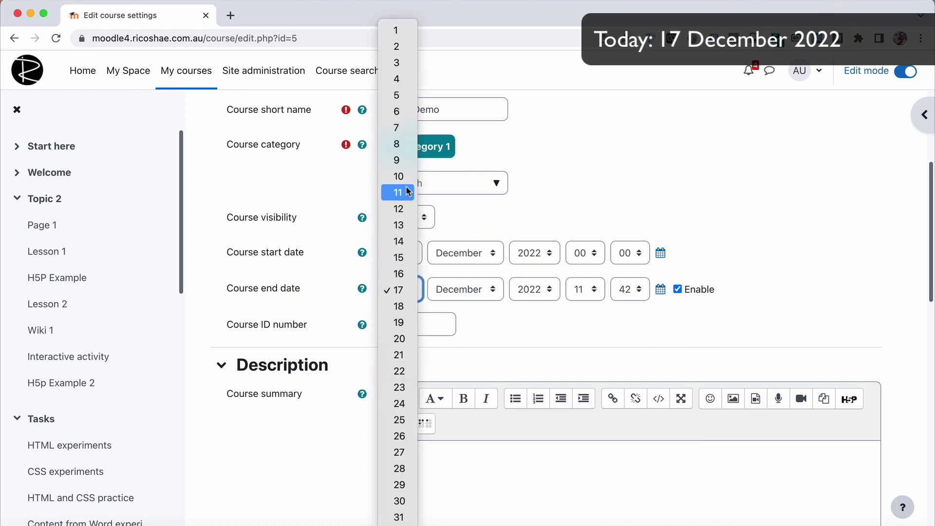
{"action": "left_click", "coordinate": [433, 258]}
{"action": "left_click", "coordinate": [408, 257]}
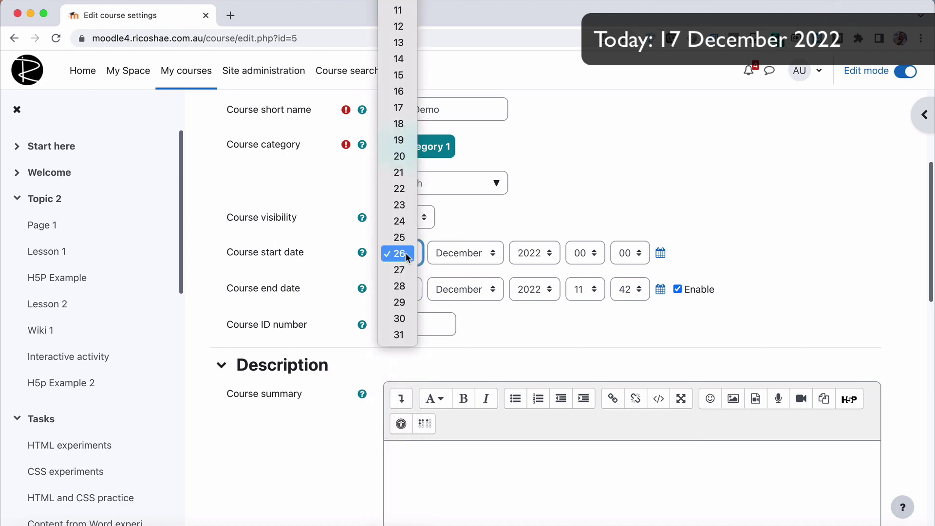
{"action": "scroll", "coordinate": [398, 53], "scroll_direction": "up", "scroll_amount": 3}
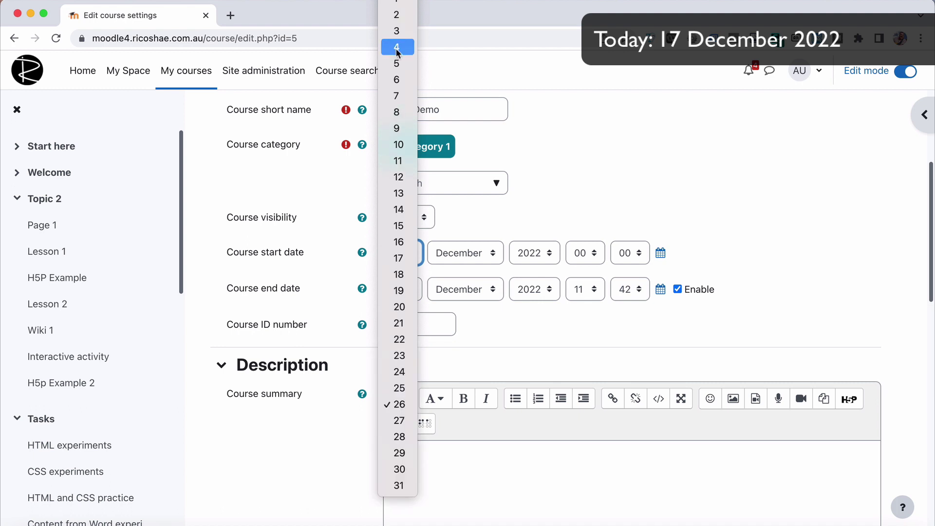
{"action": "left_click", "coordinate": [397, 4]}
{"action": "left_click", "coordinate": [589, 162]}
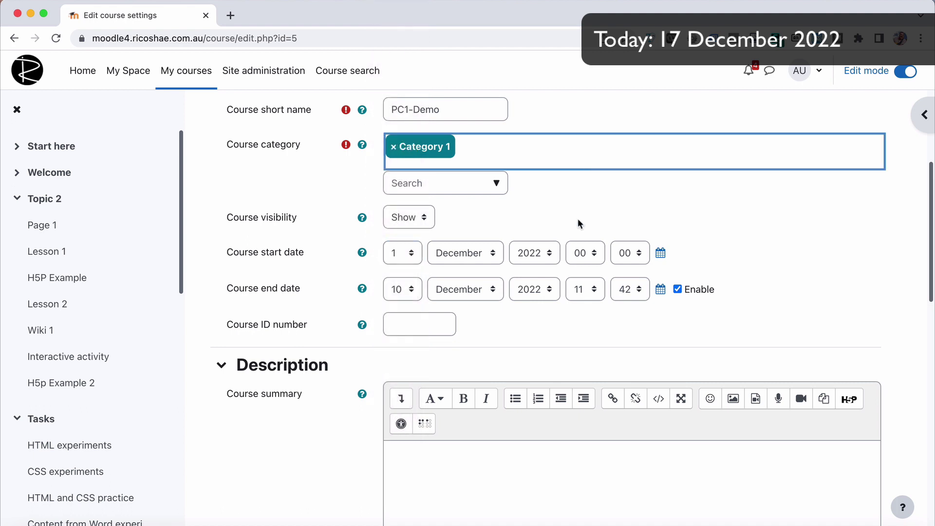
{"action": "key", "text": "Tab"}
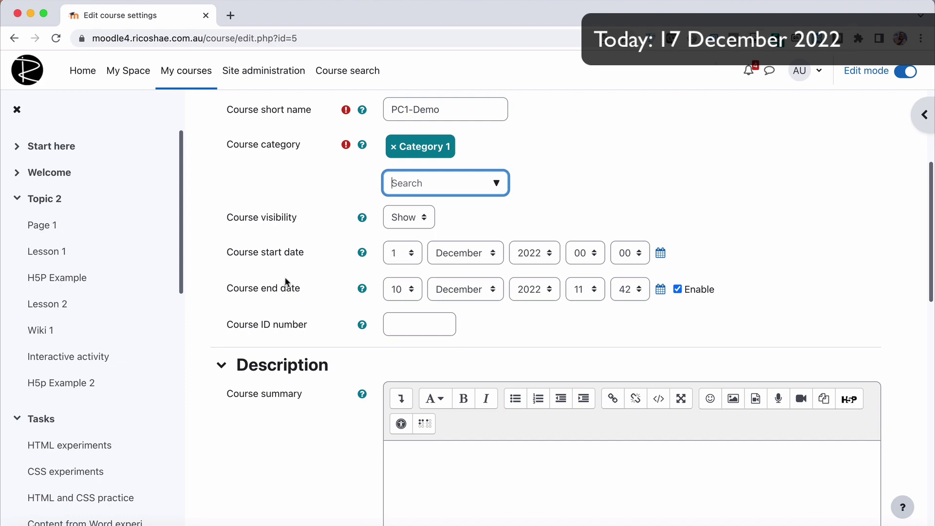
- Save the course dates and reopen the settings form at its Save and display button
{"action": "scroll", "coordinate": [285, 282], "scroll_direction": "down", "scroll_amount": 10}
{"action": "left_click", "coordinate": [415, 394]}
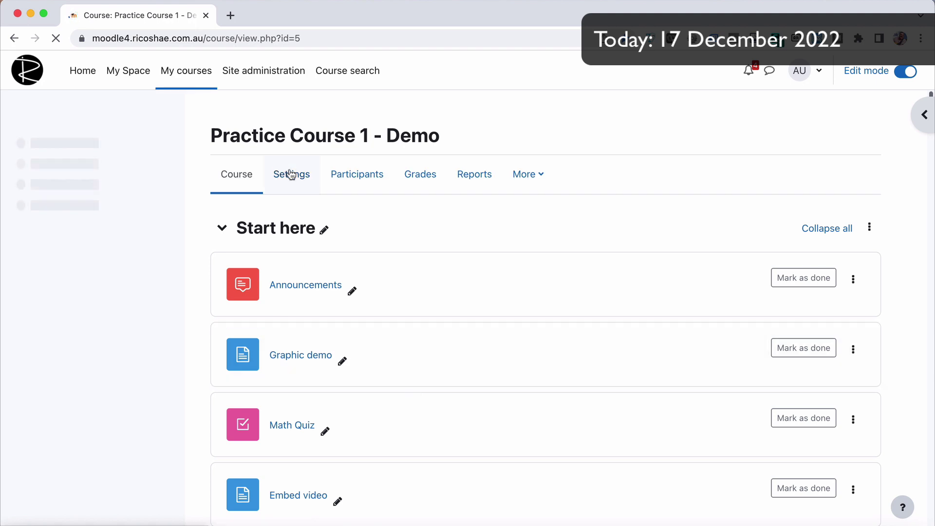
{"action": "left_click", "coordinate": [292, 174]}
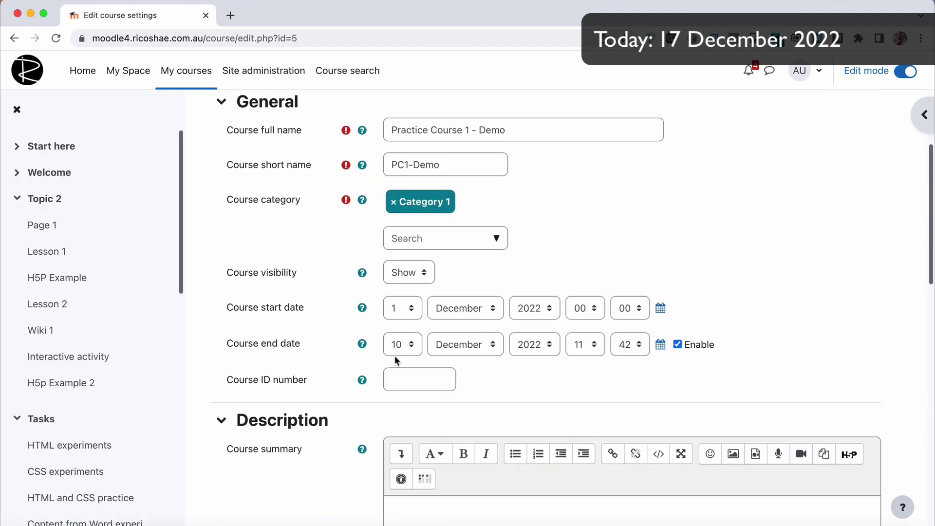
{"action": "scroll", "coordinate": [318, 370], "scroll_direction": "down", "scroll_amount": 10}
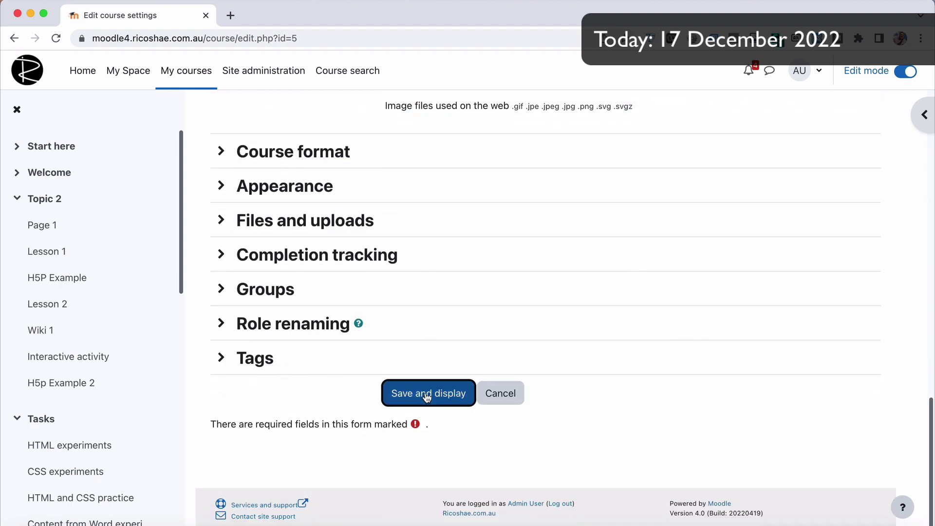
- Save the settings and open the student's All filter, listing Practice Course 1 - Demo
{"action": "left_click", "coordinate": [426, 396]}
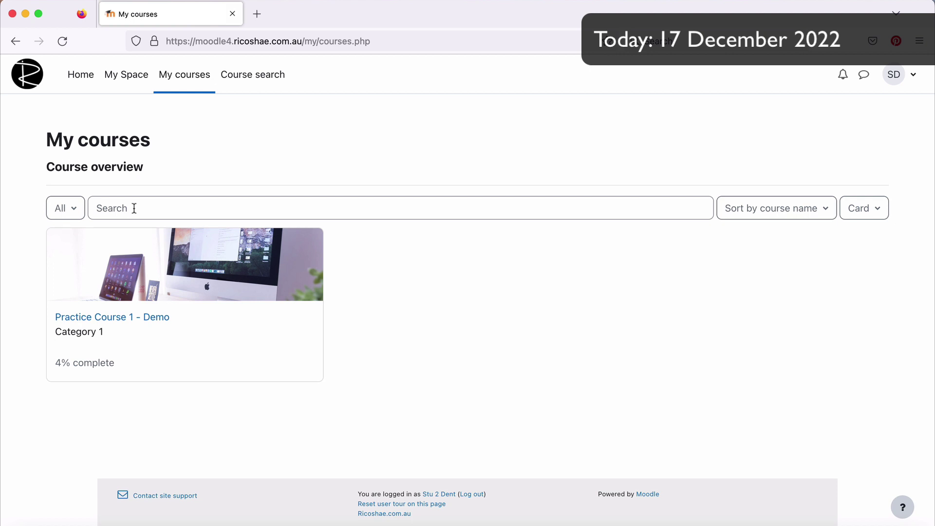
{"action": "left_click", "coordinate": [74, 210]}
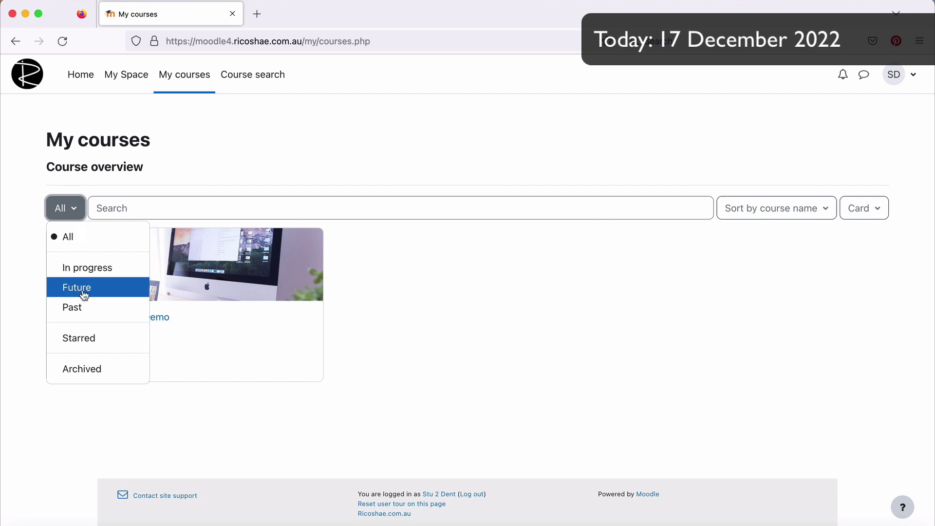
- Filter the student's overview to In progress, Future, then Past, where the course appears
{"action": "left_click", "coordinate": [18, 243]}
{"action": "left_click", "coordinate": [67, 213]}
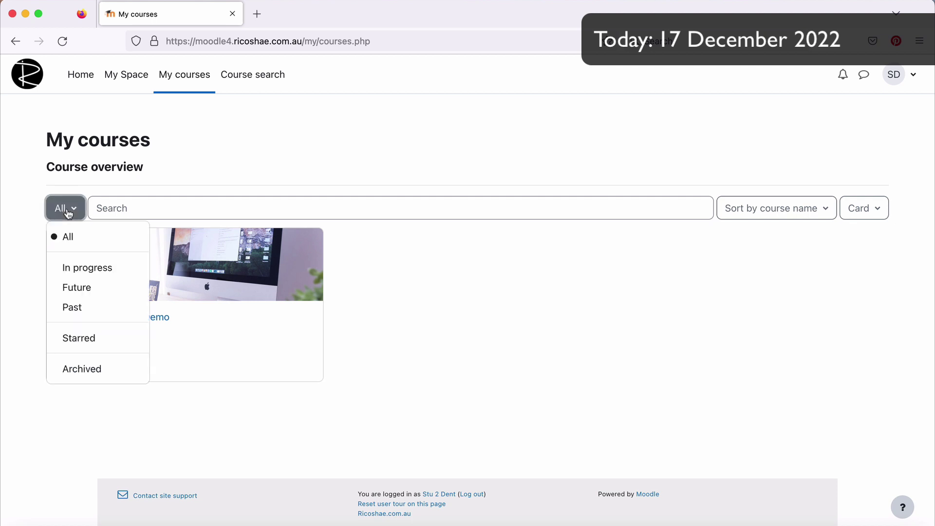
{"action": "left_click", "coordinate": [74, 267]}
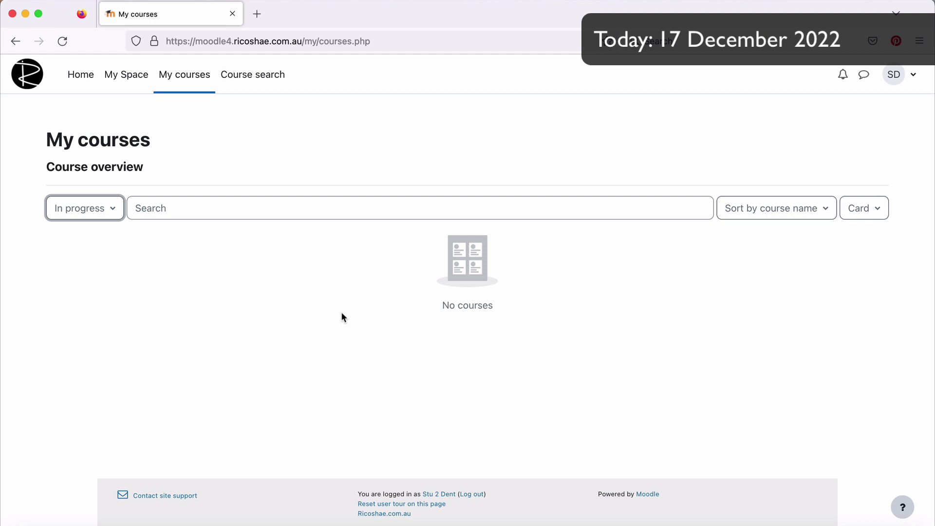
{"action": "left_click", "coordinate": [88, 210]}
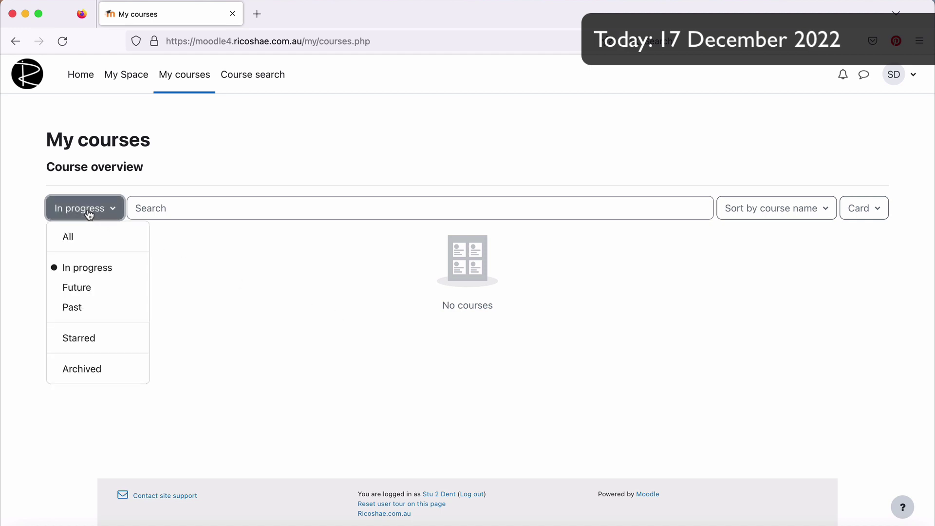
{"action": "left_click", "coordinate": [80, 287]}
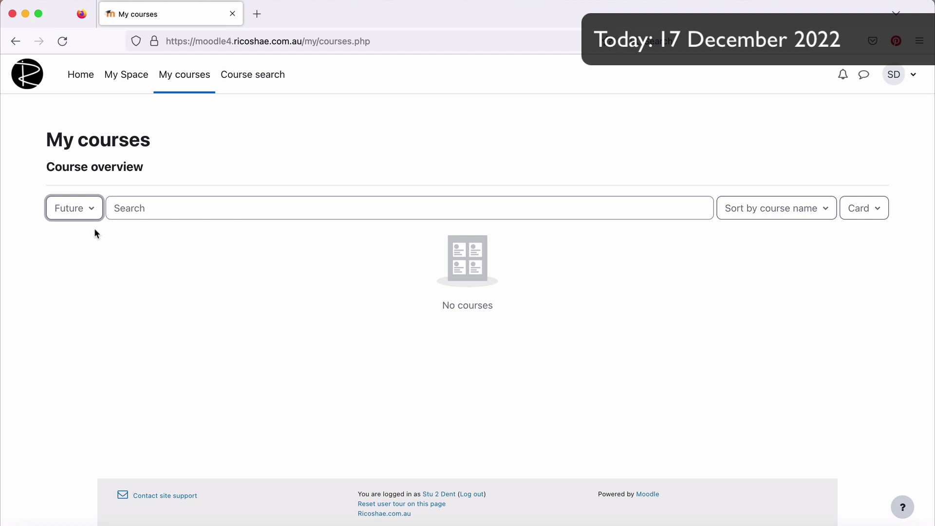
{"action": "left_click", "coordinate": [84, 211]}
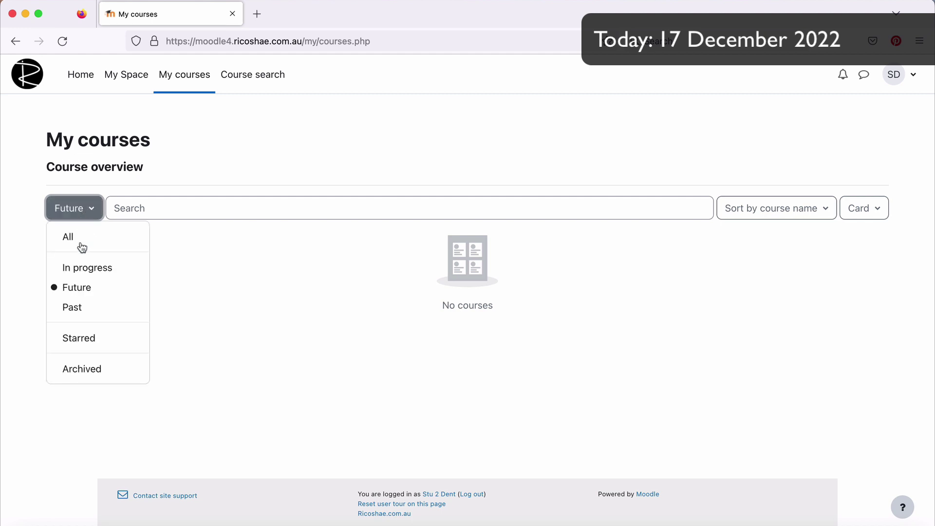
{"action": "left_click", "coordinate": [76, 306]}
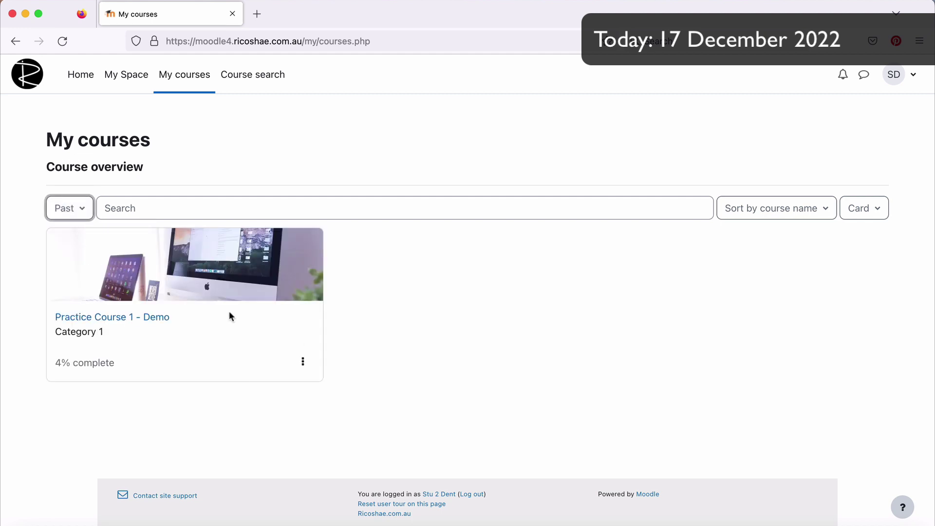
{"action": "left_click", "coordinate": [77, 216]}
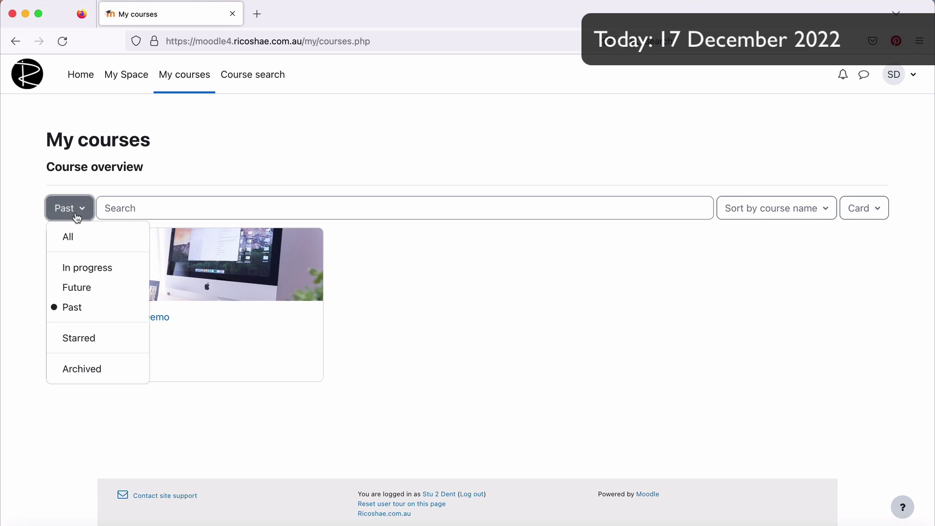
{"action": "left_click", "coordinate": [484, 293]}
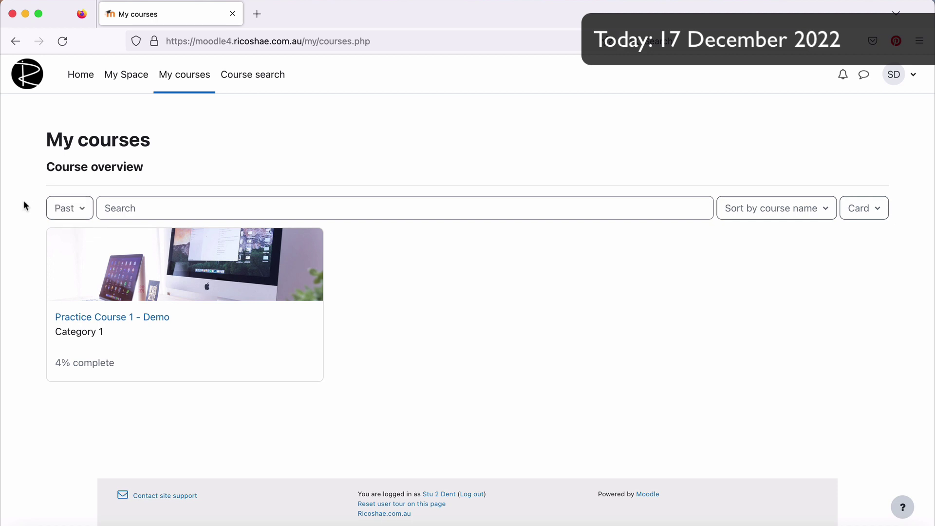
- Filter the course overview to Starred, then Archived, both listing no courses
{"action": "left_click", "coordinate": [78, 214]}
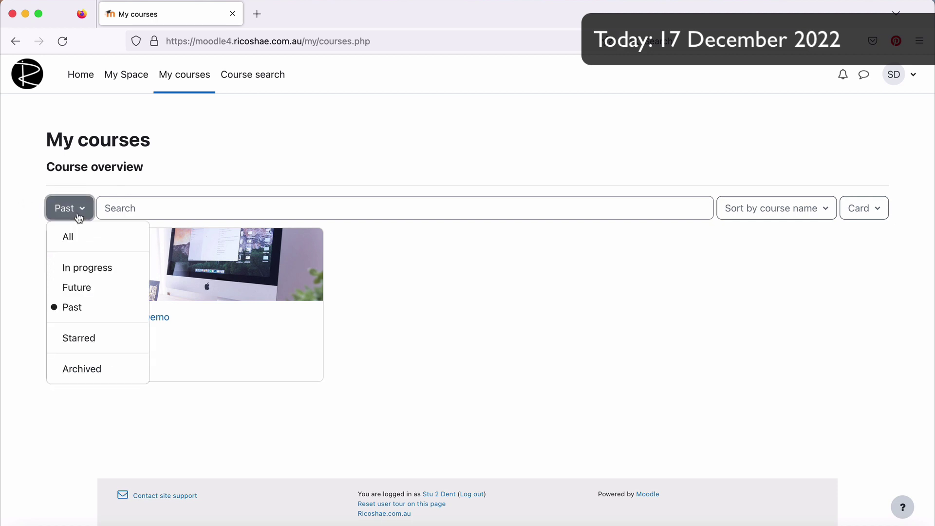
{"action": "left_click", "coordinate": [74, 336]}
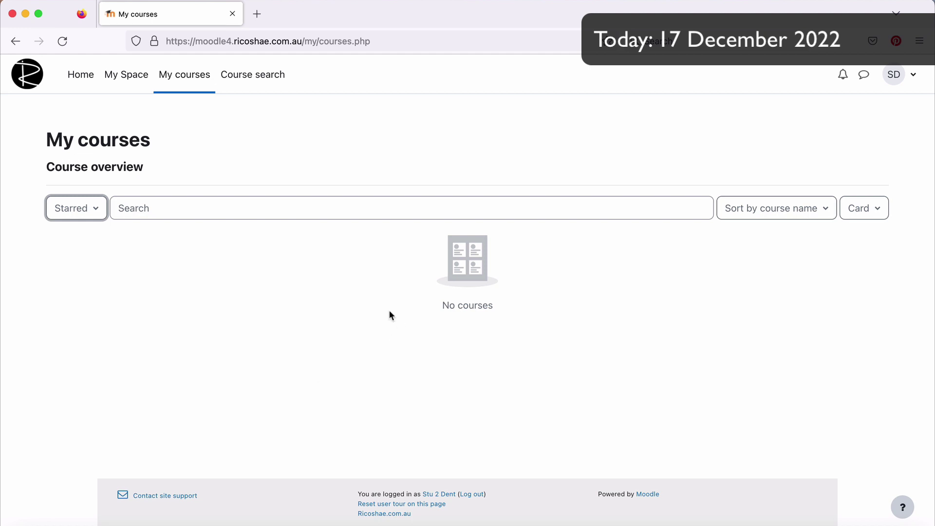
{"action": "left_click", "coordinate": [94, 213]}
{"action": "left_click", "coordinate": [94, 372]}
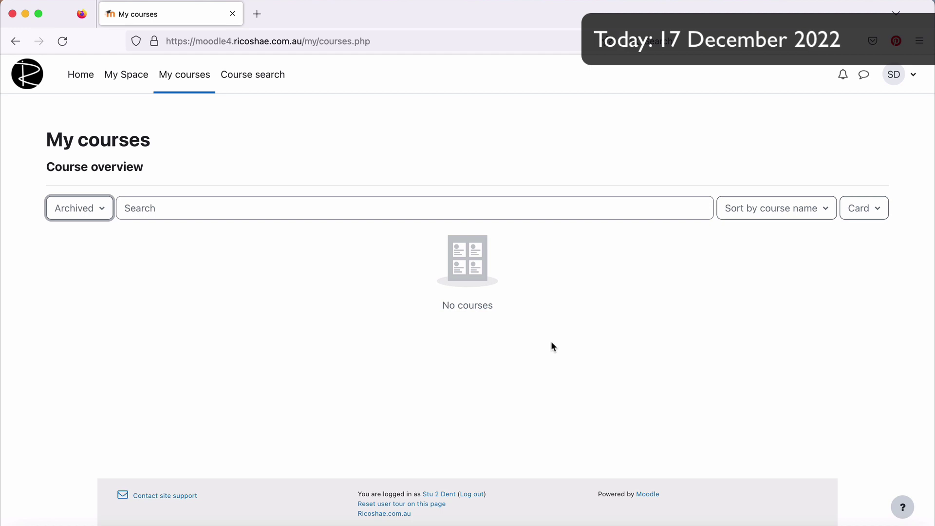
- Return the overview filter to All so Practice Course 1 - Demo is listed again
{"action": "left_click", "coordinate": [88, 212]}
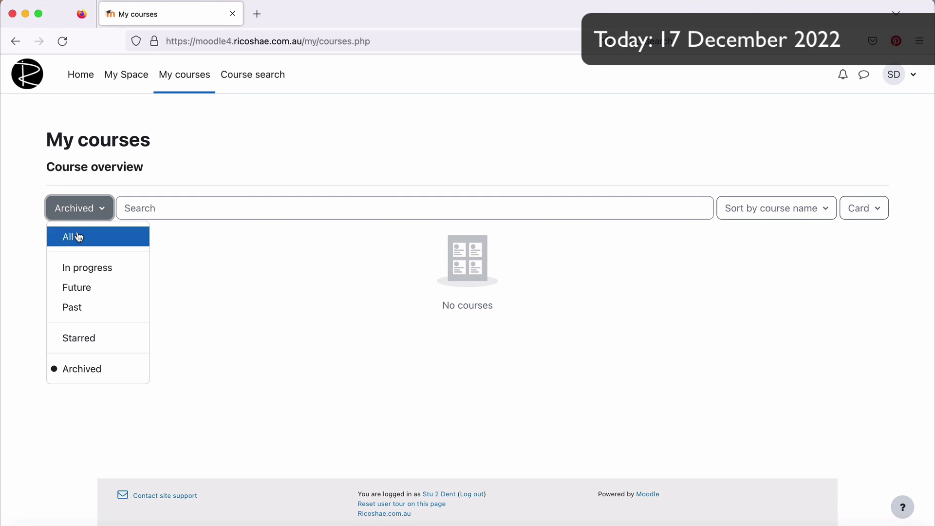
{"action": "left_click", "coordinate": [303, 269]}
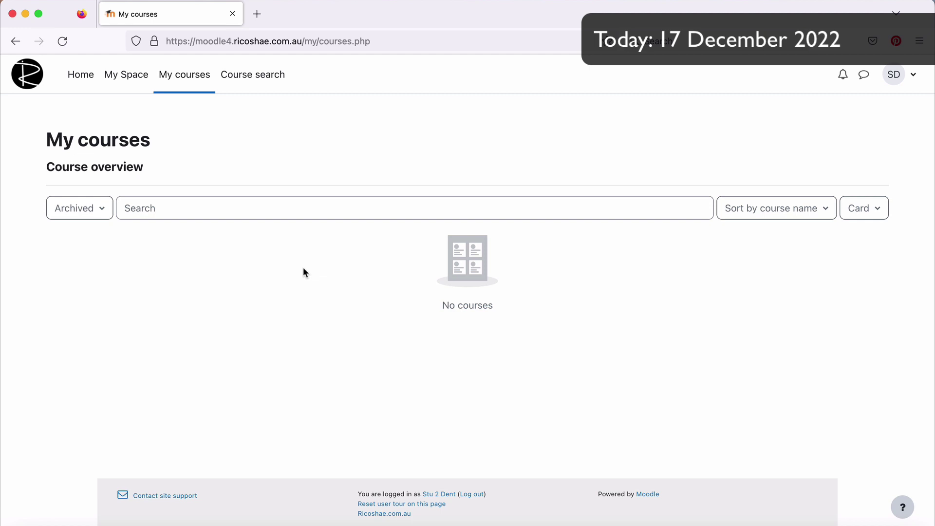
{"action": "left_click", "coordinate": [80, 210]}
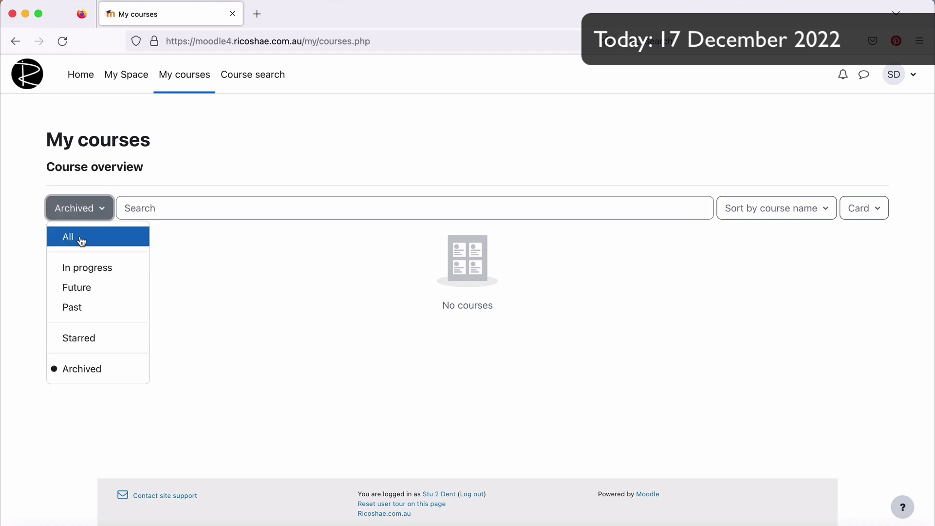
{"action": "left_click", "coordinate": [81, 241]}
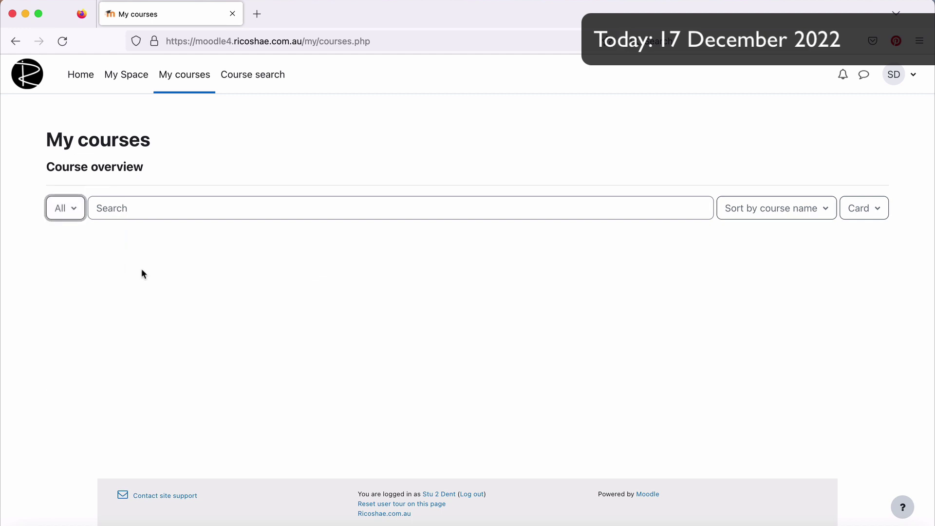
{"action": "left_click", "coordinate": [71, 214]}
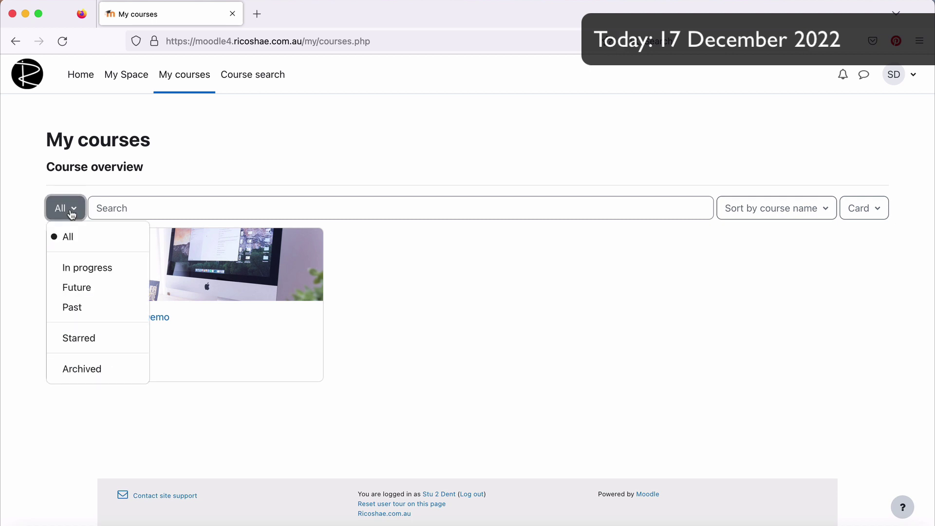
{"action": "left_click", "coordinate": [37, 223]}
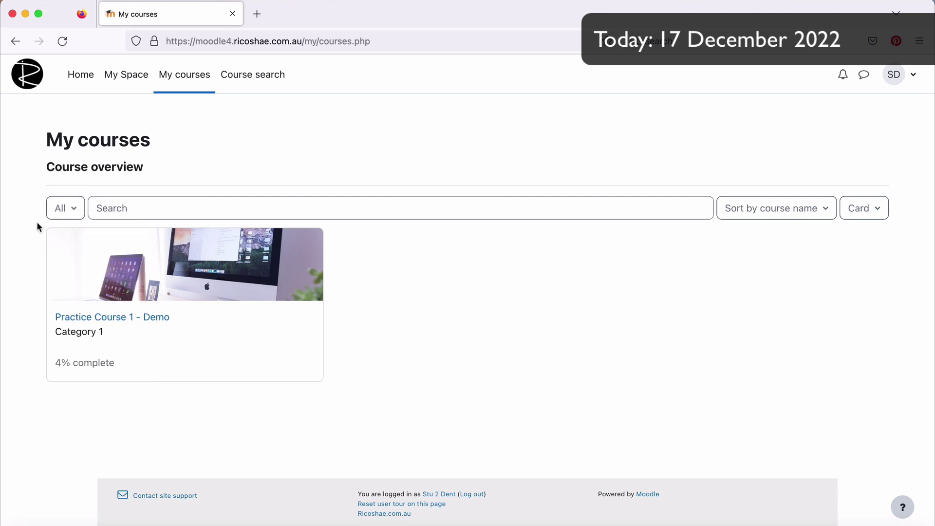
{"action": "mouse_move", "coordinate": [208, 297]}
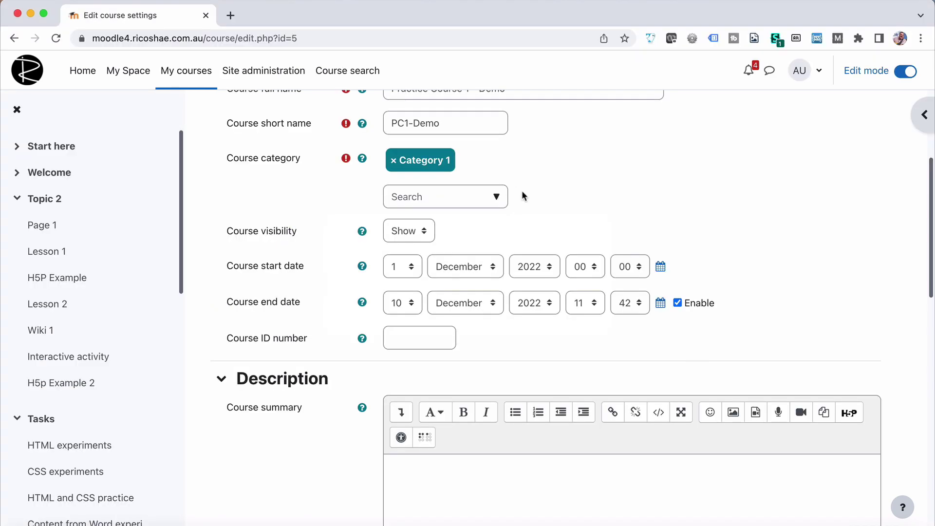
- Check the Course visibility choices in Edit course settings, keeping it on Show
{"action": "scroll", "coordinate": [521, 190], "scroll_direction": "up", "scroll_amount": 1}
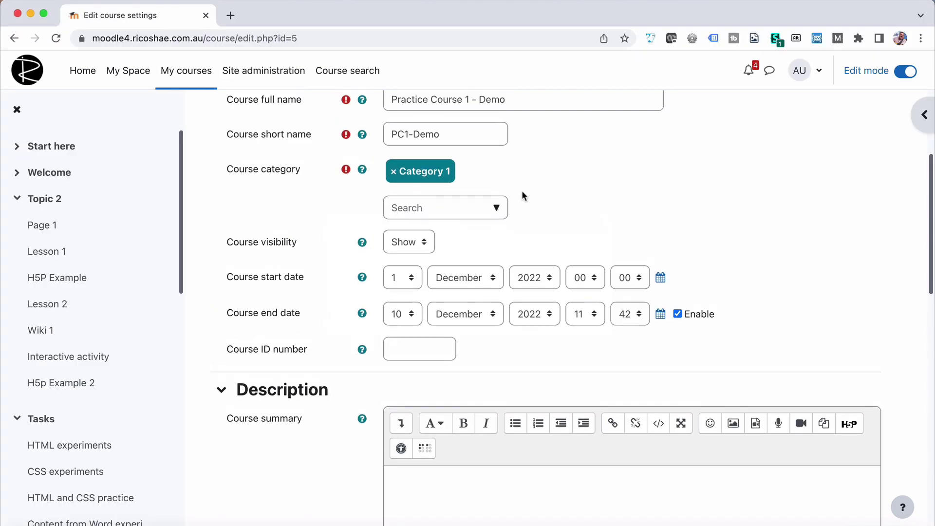
{"action": "left_click", "coordinate": [409, 243]}
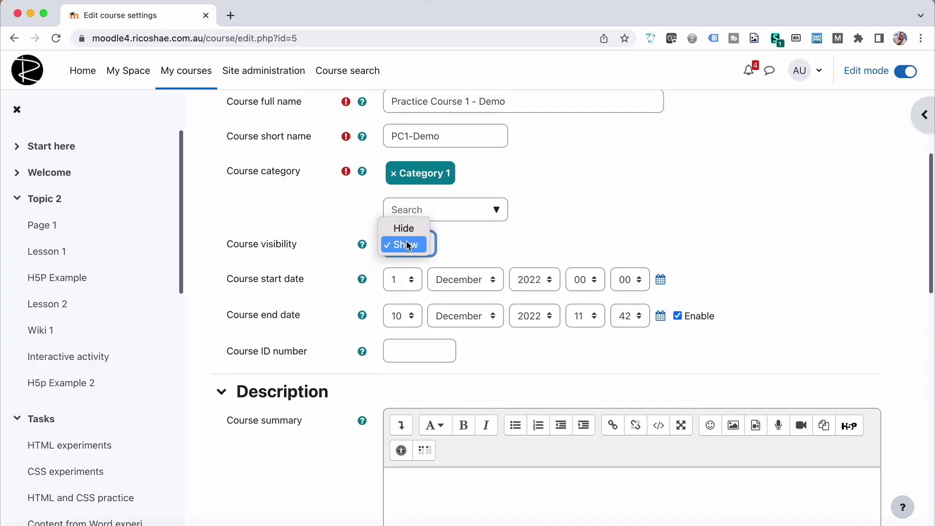
{"action": "left_click", "coordinate": [581, 231]}
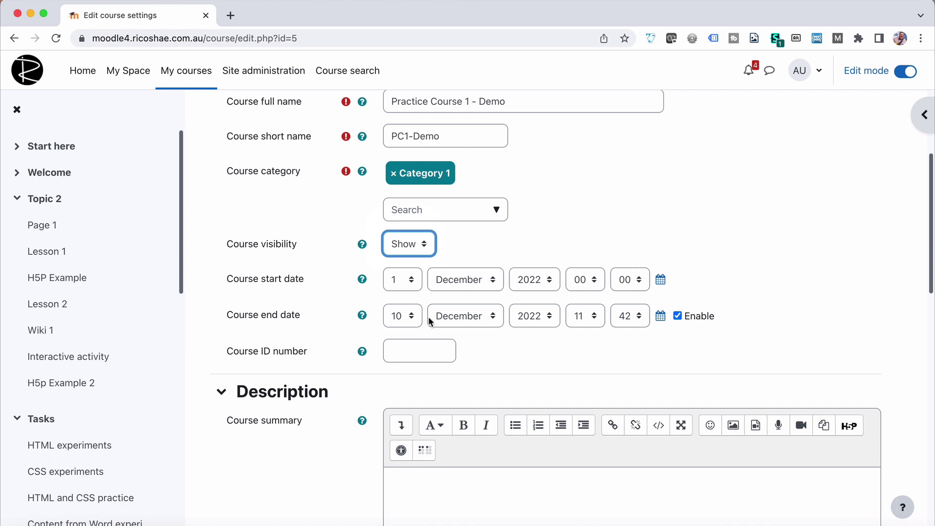
{"action": "key", "text": "super+Tab"}
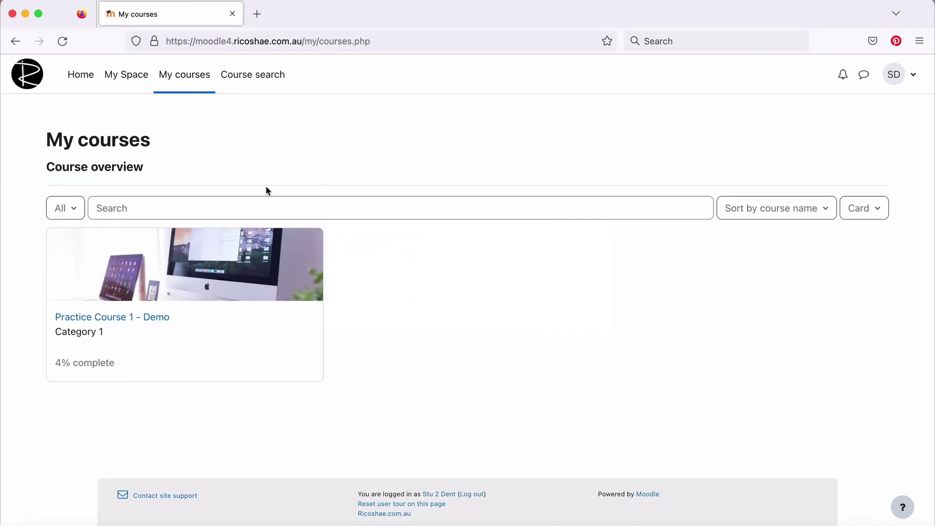
{"action": "left_click", "coordinate": [68, 208]}
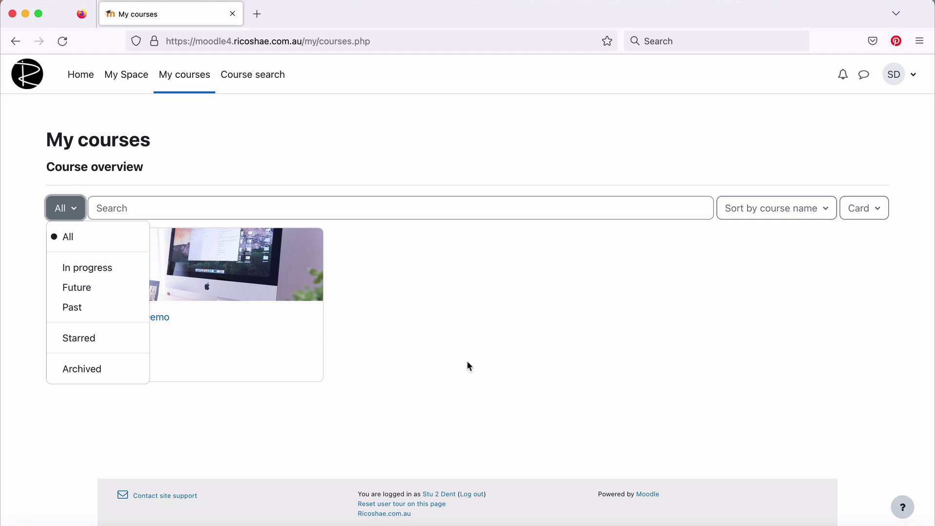
{"action": "left_click", "coordinate": [541, 336]}
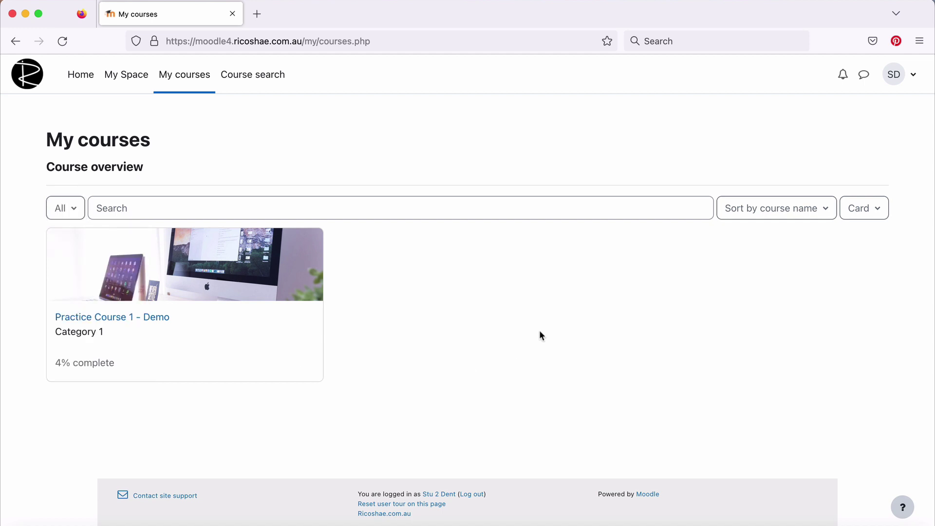